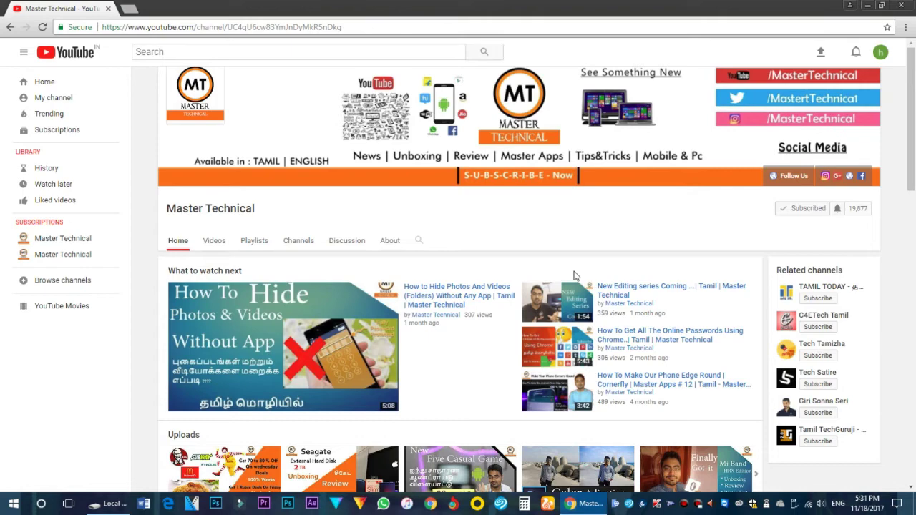
- Minimize the YouTube Chrome window and restore the Local Disk (W:) File Explorer window
click(867, 5)
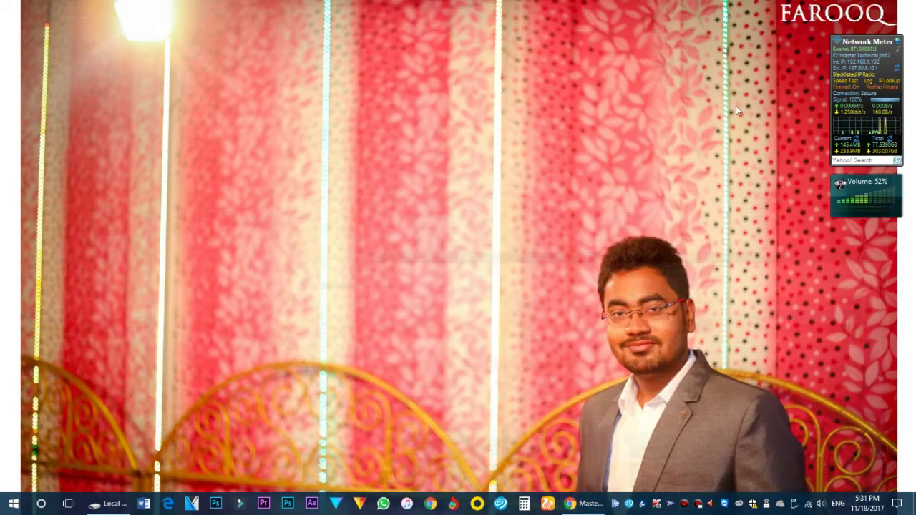
click(107, 503)
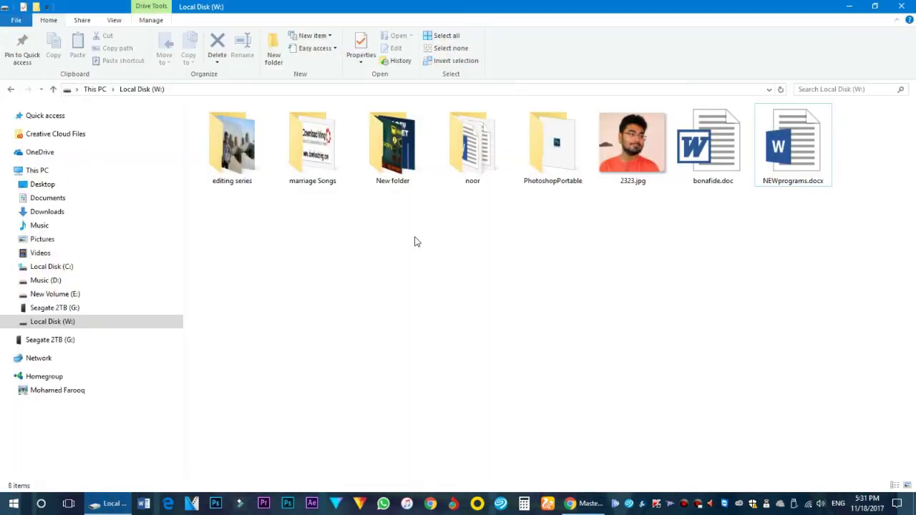
- Go to This PC to list its six devices and drives
click(60, 170)
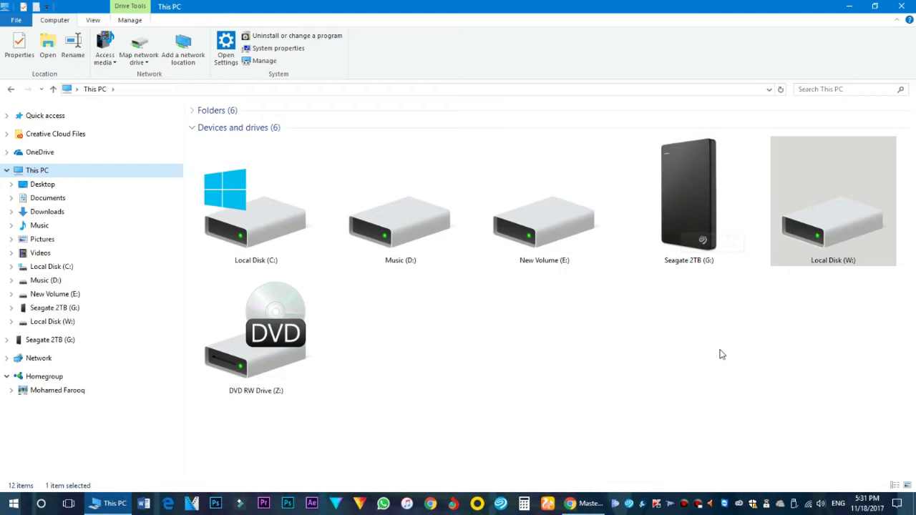
- Open Seagate 2TB (G:), return, dismiss the Kaspersky scan window, then open the empty H: drive
double_click(707, 209)
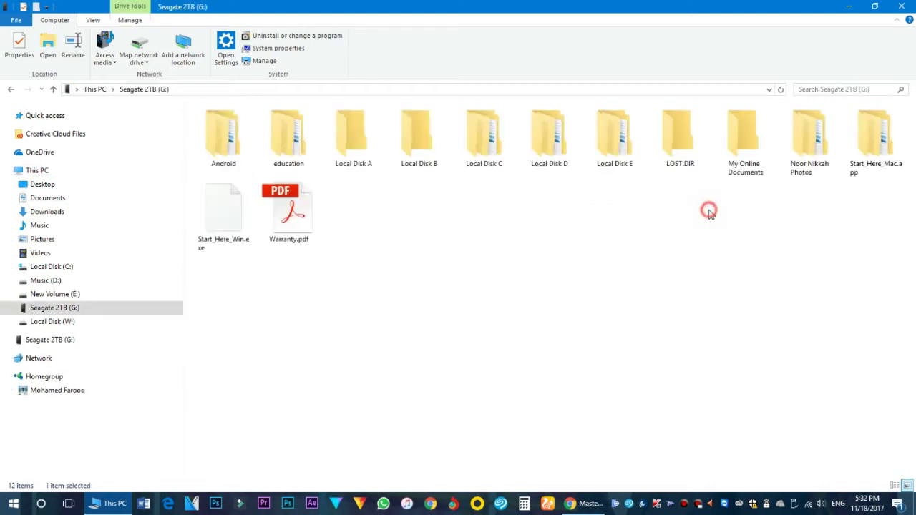
click(11, 89)
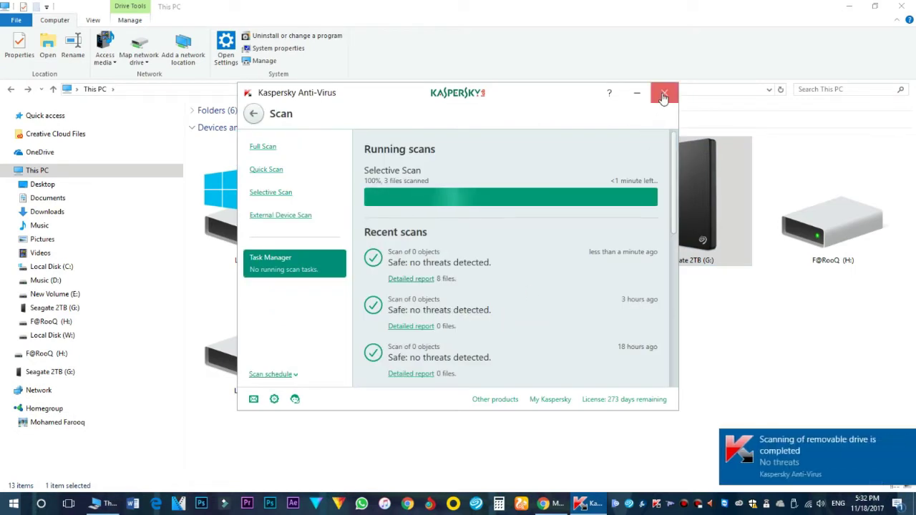
click(664, 96)
click(857, 234)
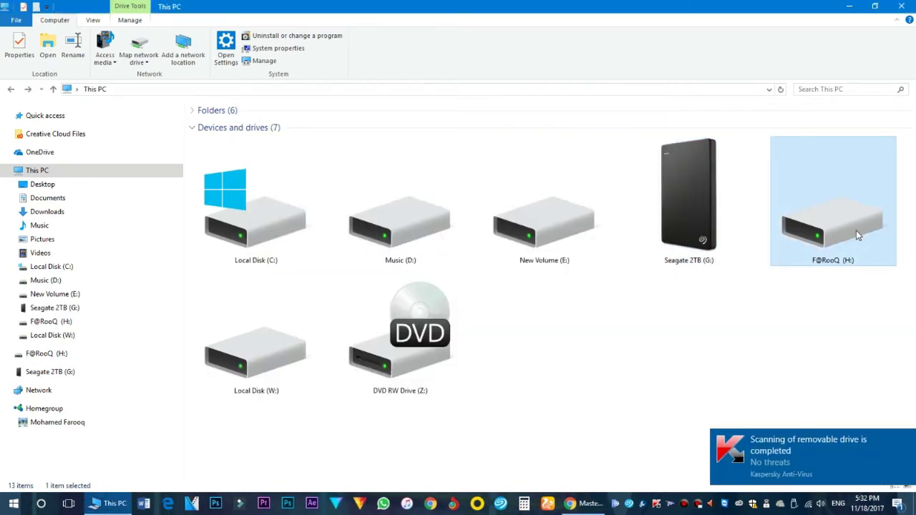
double_click(856, 231)
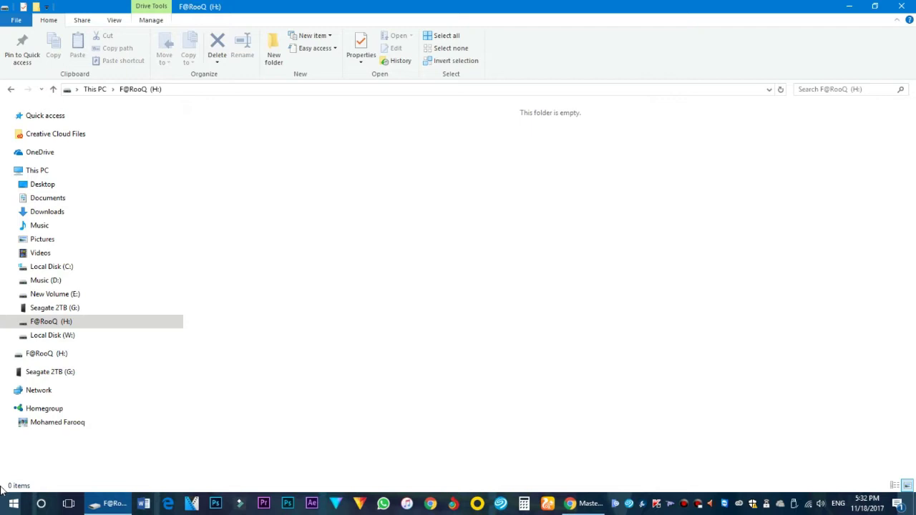
- Return to Local Disk (W:), which lists eight items including 2323.jpg
click(72, 336)
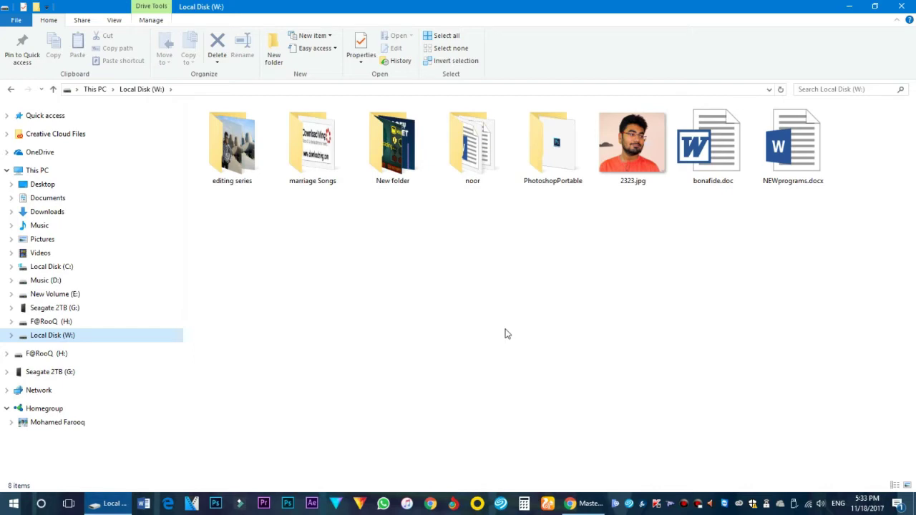
double_click(639, 175)
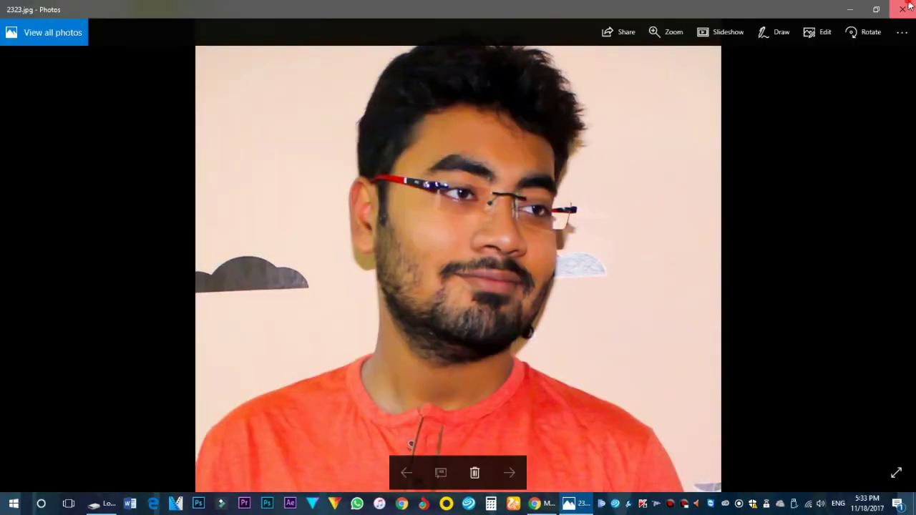
click(903, 9)
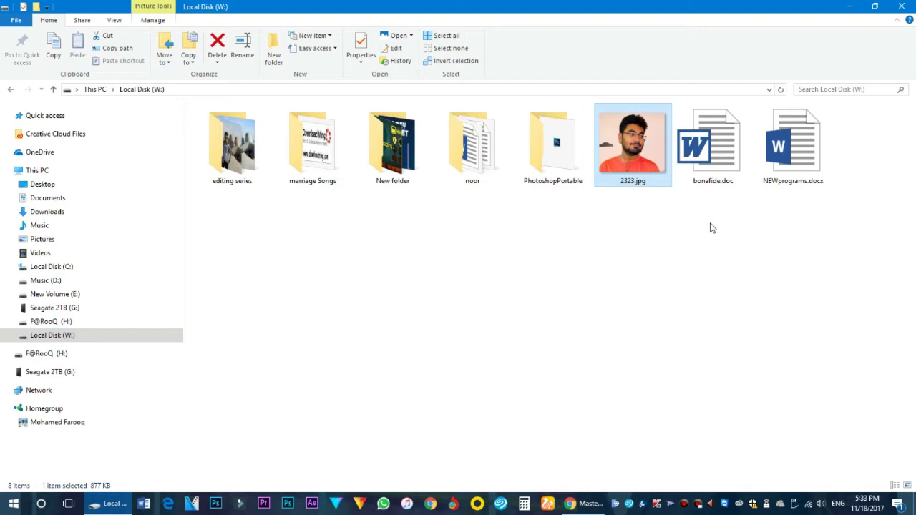
- Edit 2323.jpg in Paint and save it as BMP picture 2323.bmp on Local Disk (W:)
right_click(632, 127)
click(650, 161)
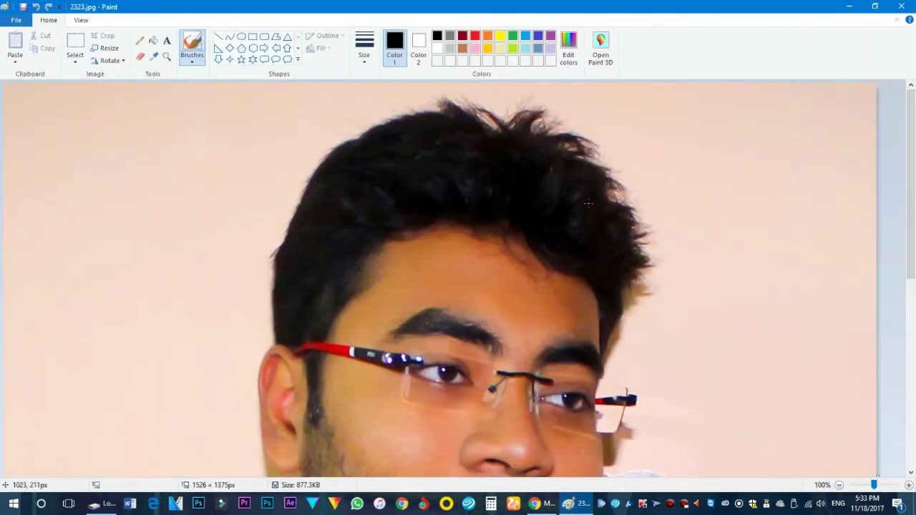
click(21, 20)
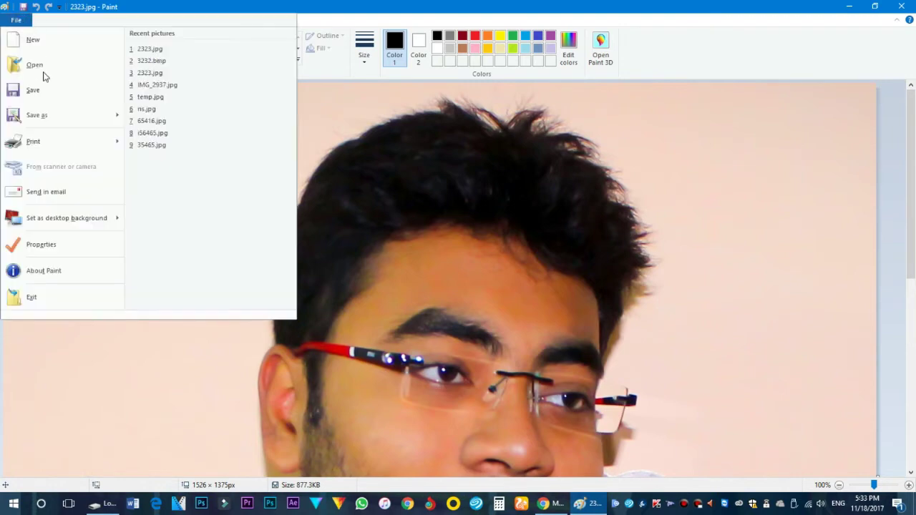
mouse_move(52, 128)
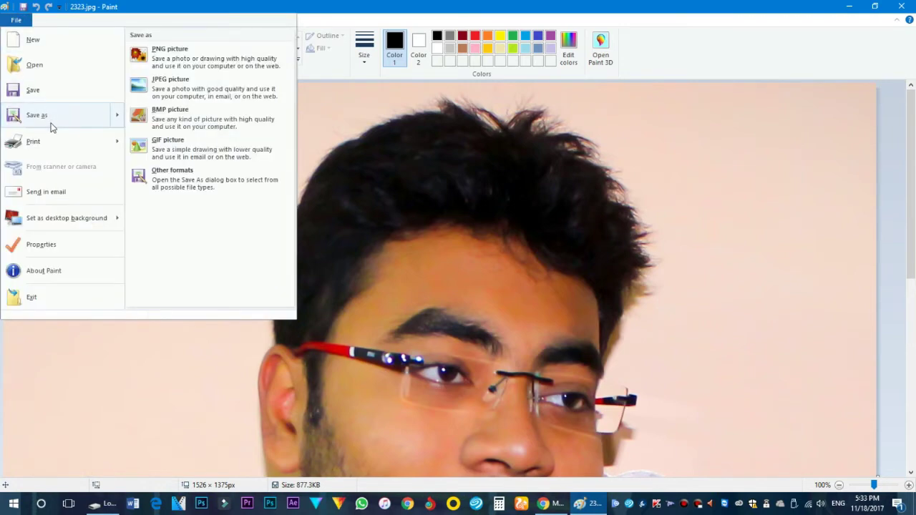
click(188, 118)
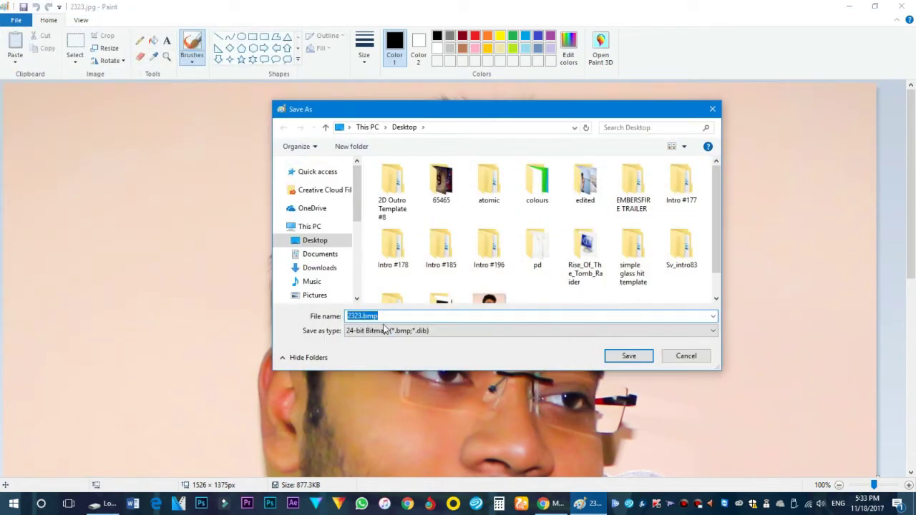
scroll(332, 279, down, 3)
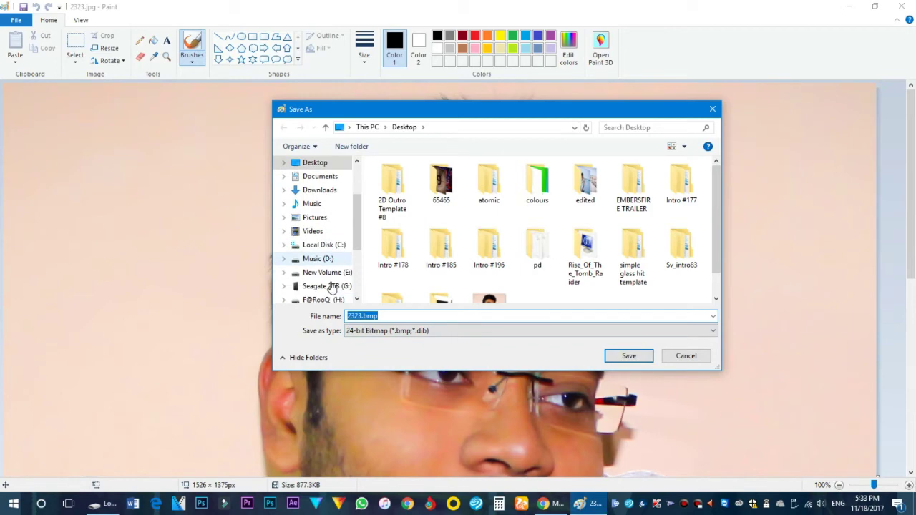
click(322, 286)
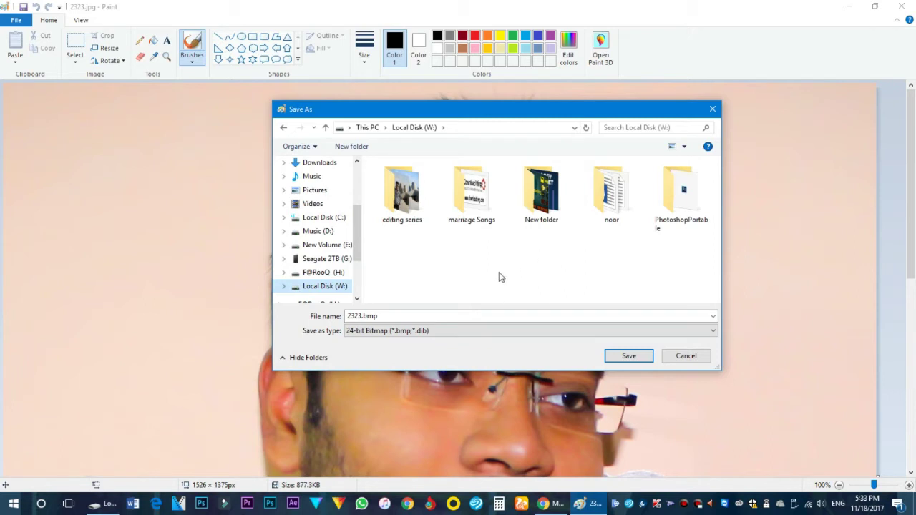
double_click(379, 316)
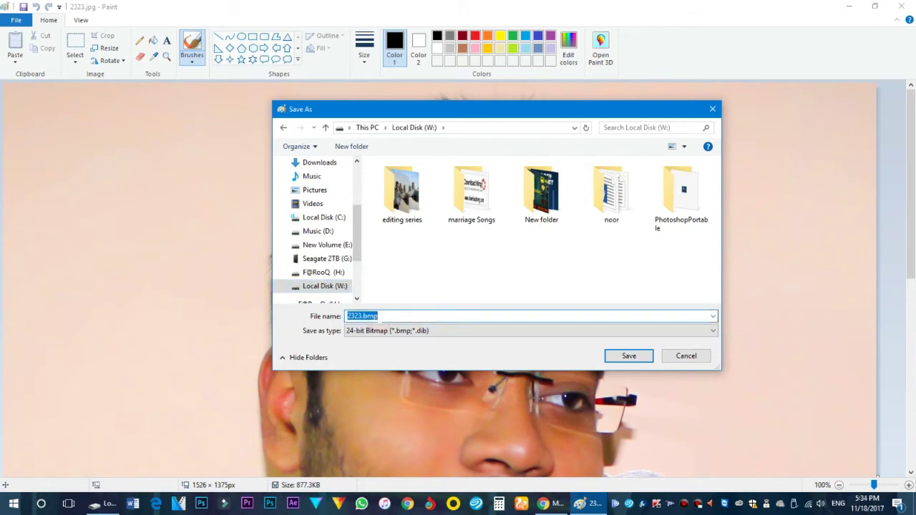
click(624, 354)
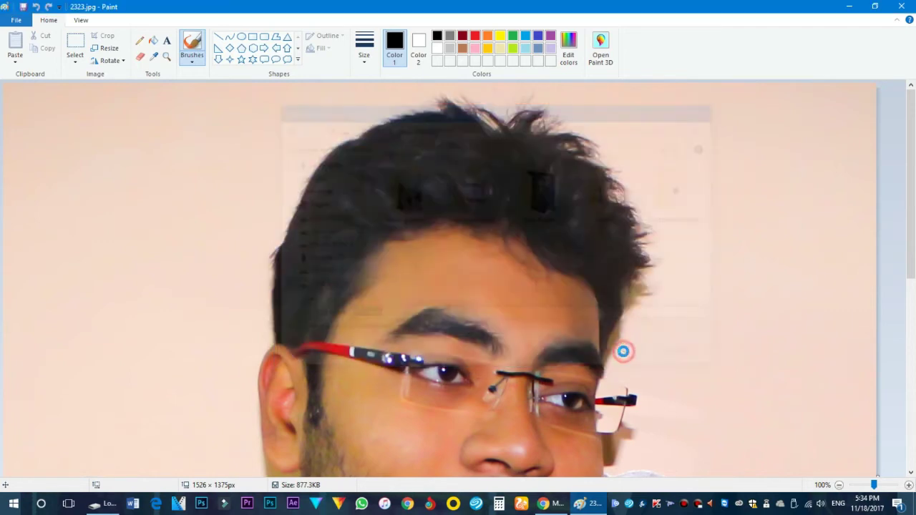
- Refresh Local Disk (W:) to show the 6.00 MB 2323.bmp, then launch a blank Notepad
click(109, 505)
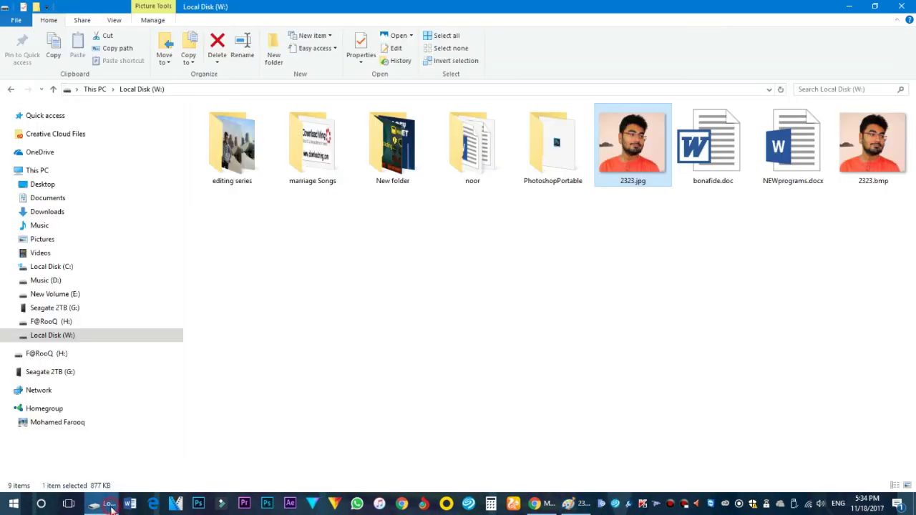
click(92, 337)
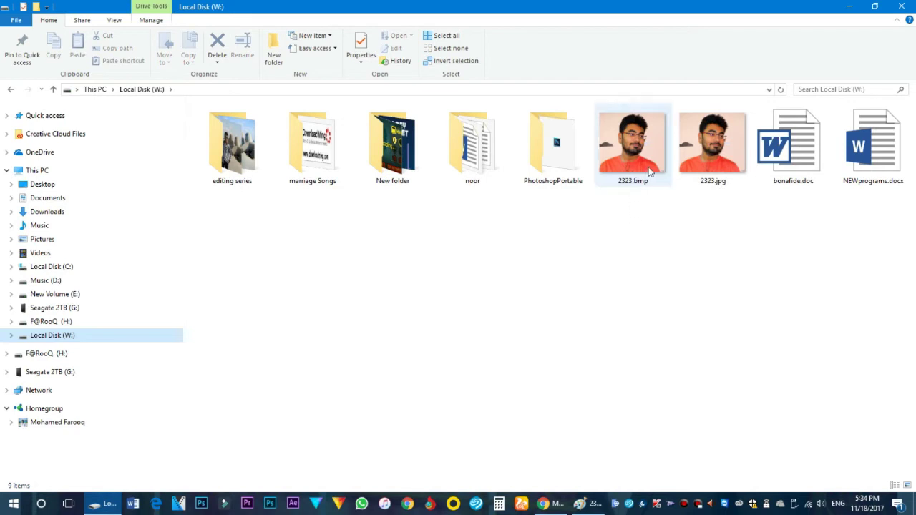
key(super+r)
key(Return)
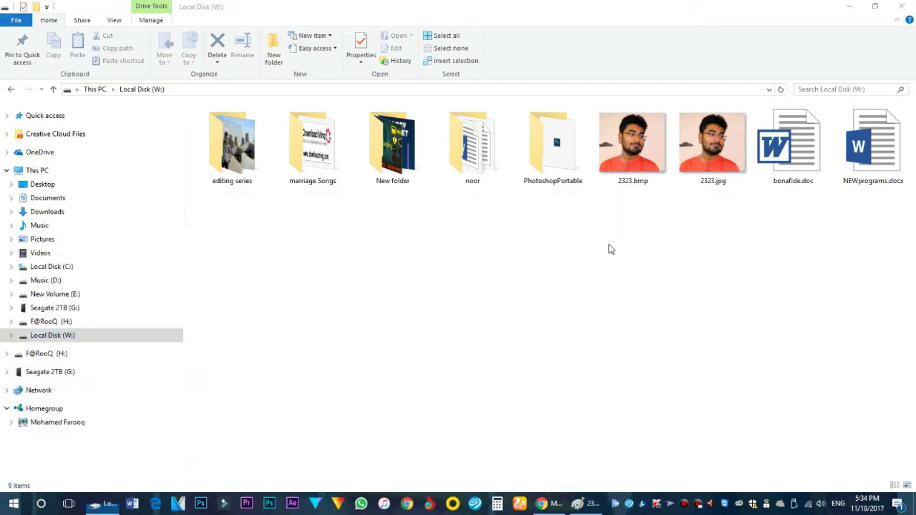
key(super+r)
key(Return)
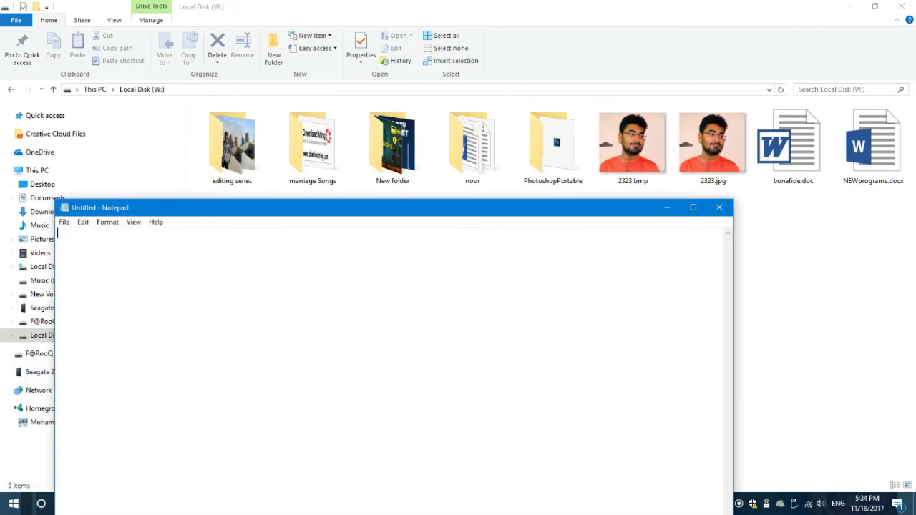
- Type '[autorun' as the section header on Notepad's first line
text([autorun)
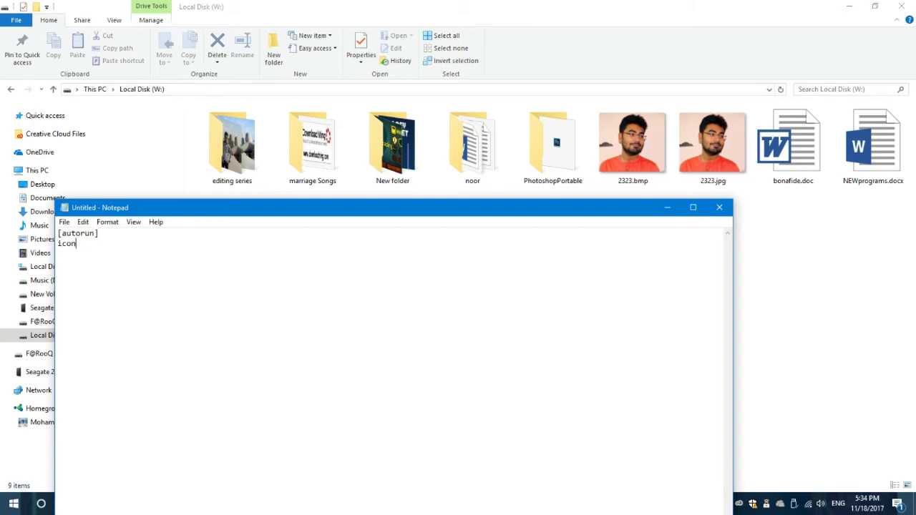
- Write 'icon = 2323.bmp' below [autorun], checking the 2323.bmp file name in File Explorer
text( = 2323.bmp)
click(634, 169)
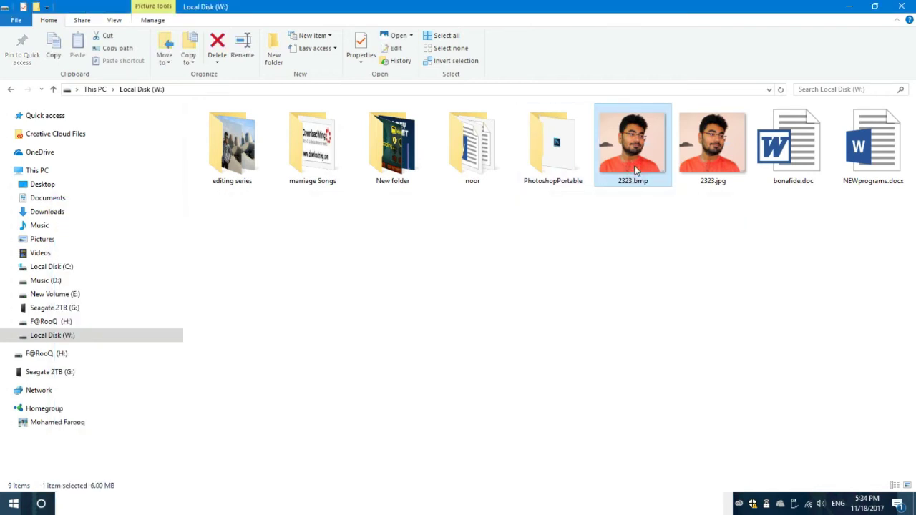
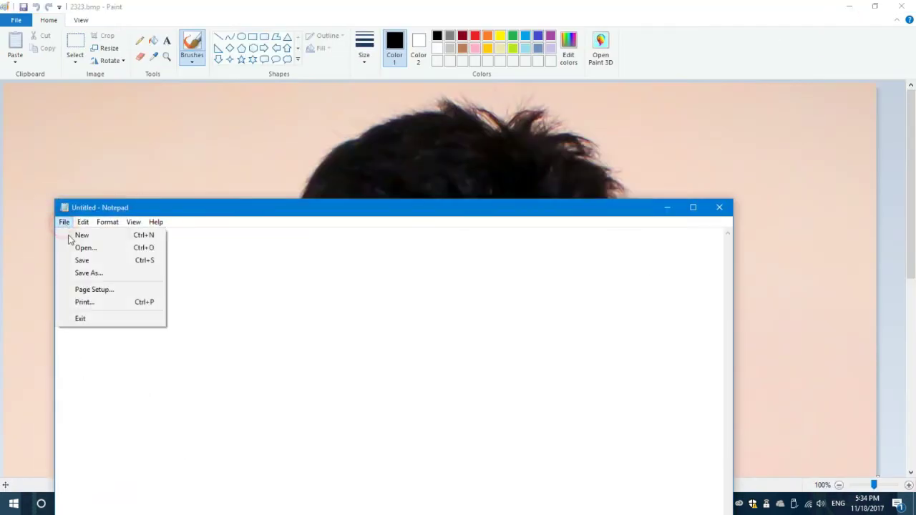
- Open Save As for the untitled text, target the H: drive, and name the file 'autorun'
click(82, 276)
scroll(114, 337, down, 3)
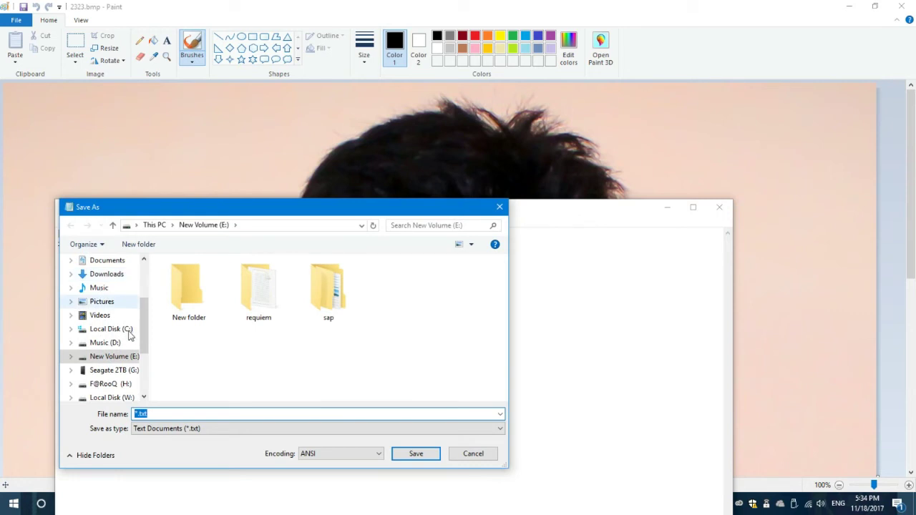
click(109, 357)
click(160, 418)
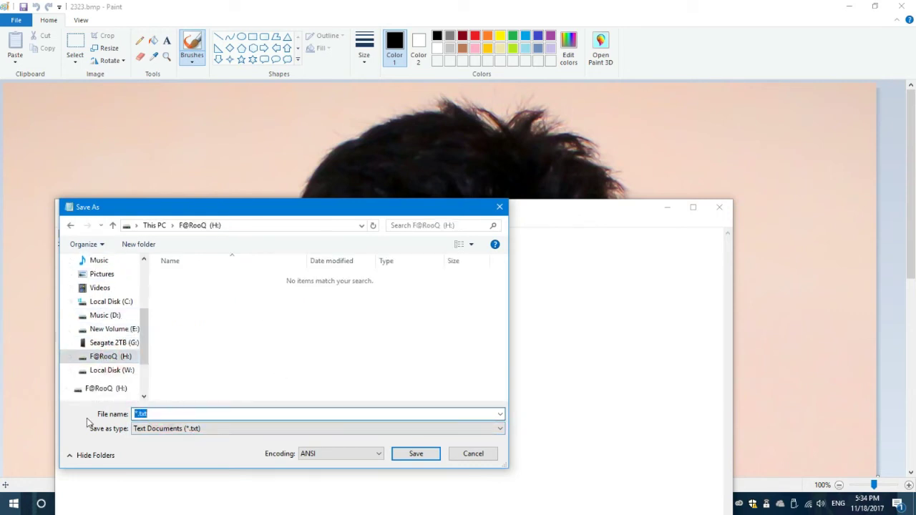
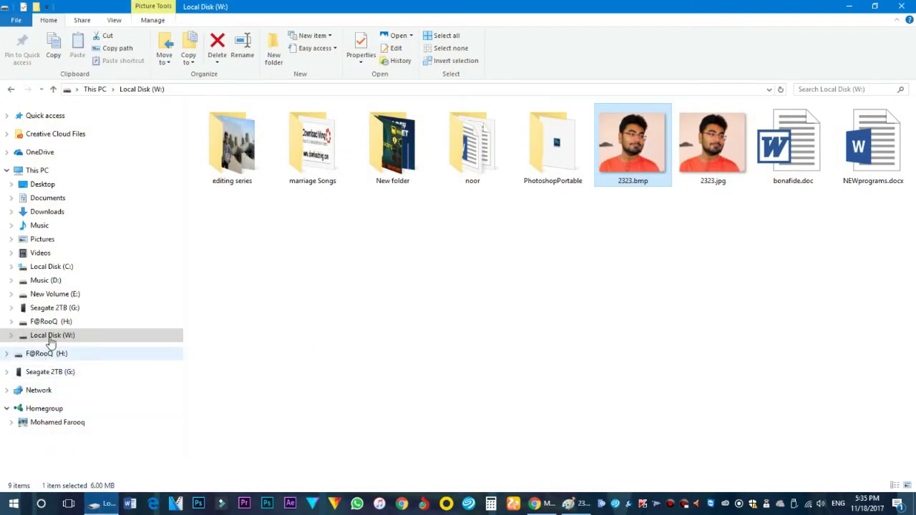
- Open the F@RooQ (H:) drive from This PC to view its single file, autorun.inf
click(42, 171)
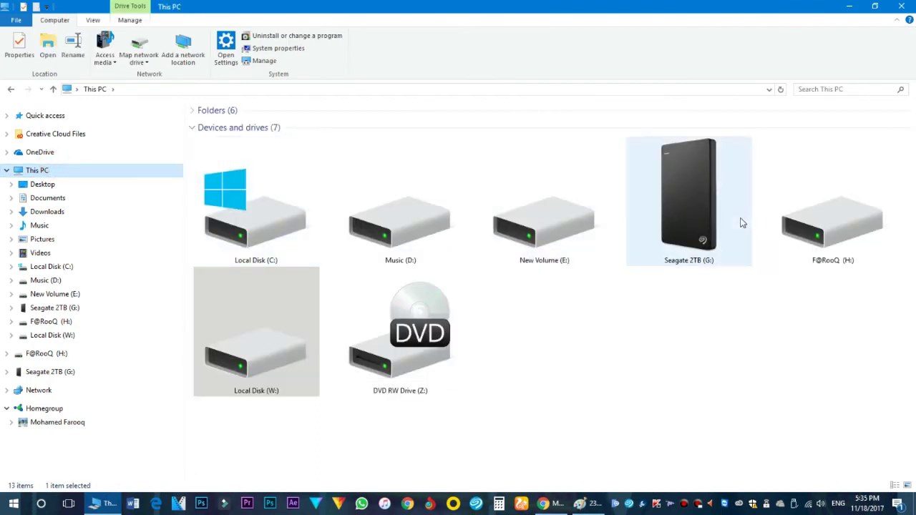
click(856, 228)
double_click(856, 228)
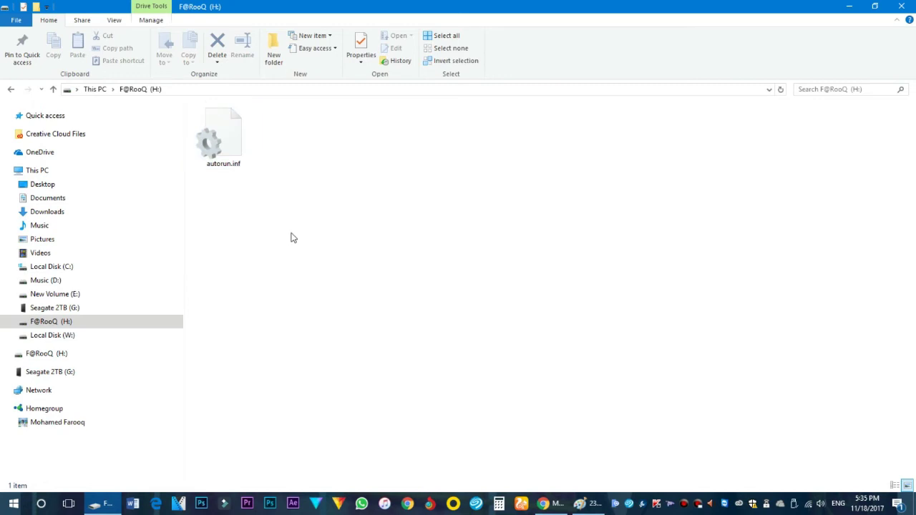
- Copy 2323.bmp from Local Disk (W:) and paste it onto the F@RooQ (H:) drive, then refresh
click(60, 334)
click(634, 147)
right_click(634, 147)
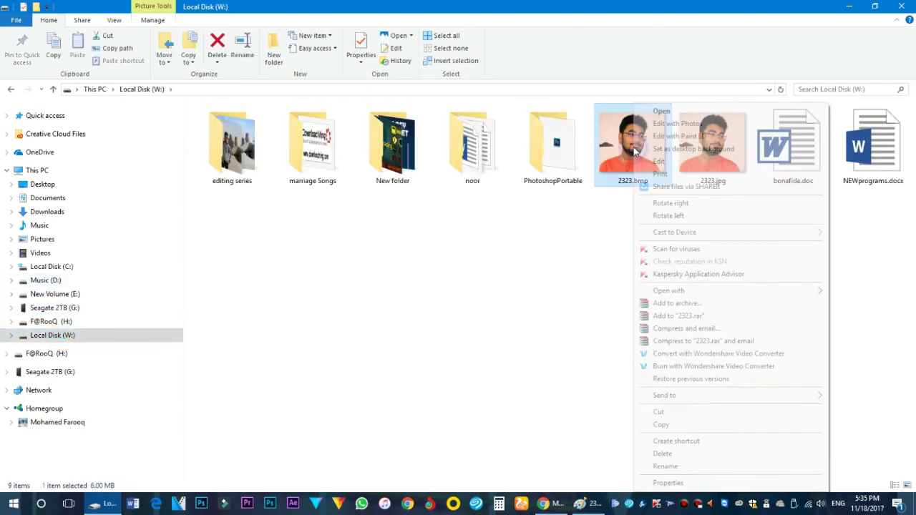
click(680, 428)
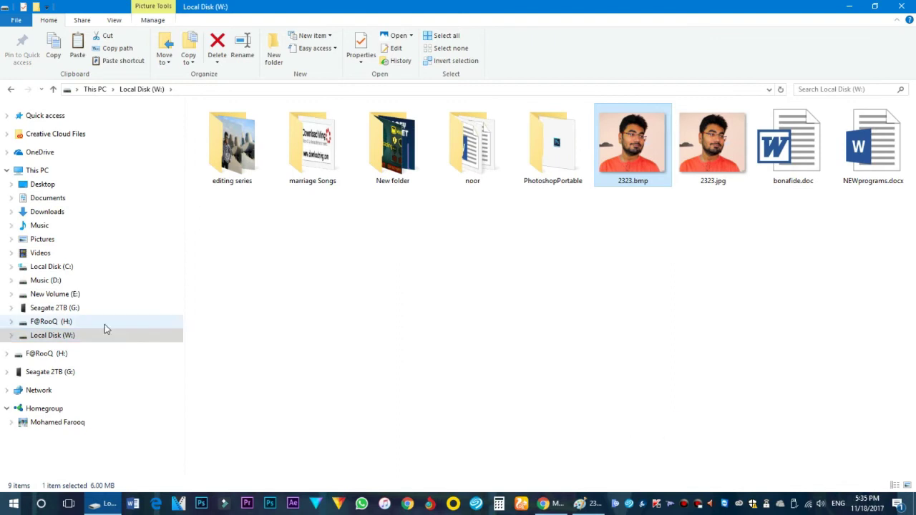
click(56, 354)
right_click(434, 266)
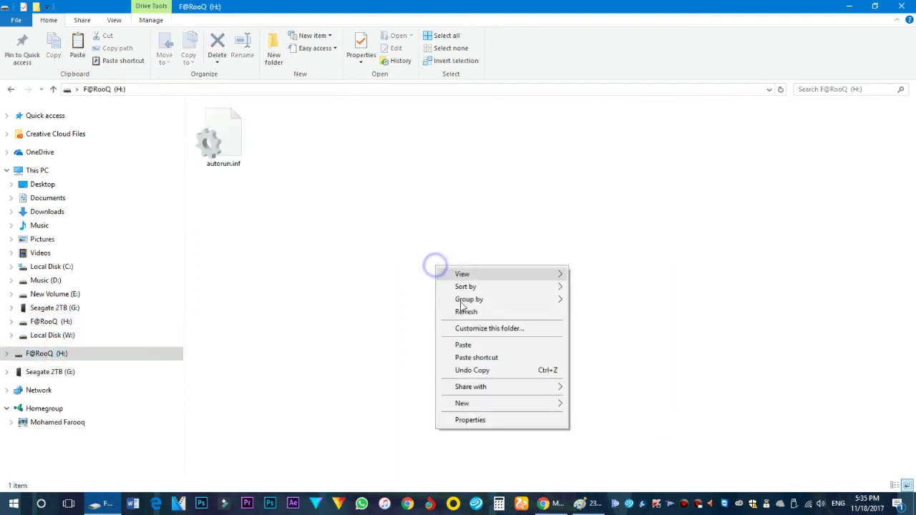
click(464, 346)
click(434, 242)
right_click(398, 181)
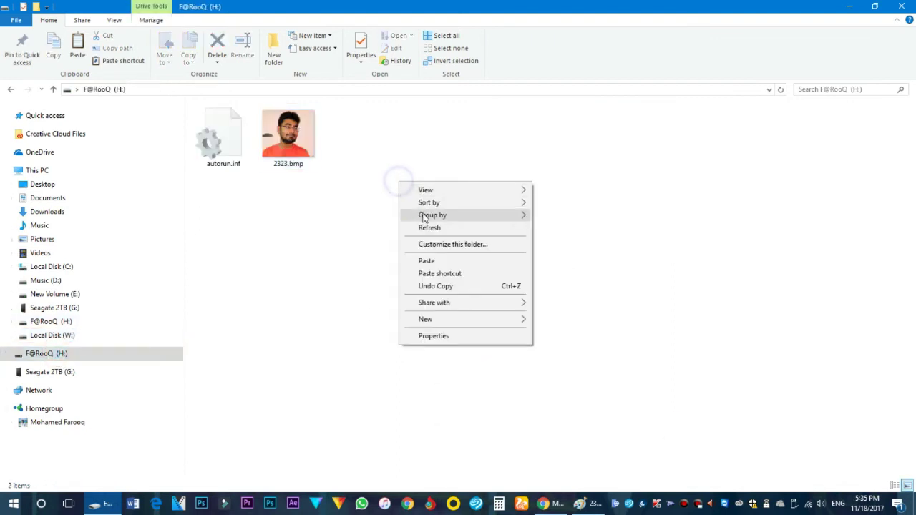
click(423, 225)
- Mark both 2323.bmp and autorun.inf as Hidden through their Properties
drag(224, 181, 301, 118)
right_click(286, 121)
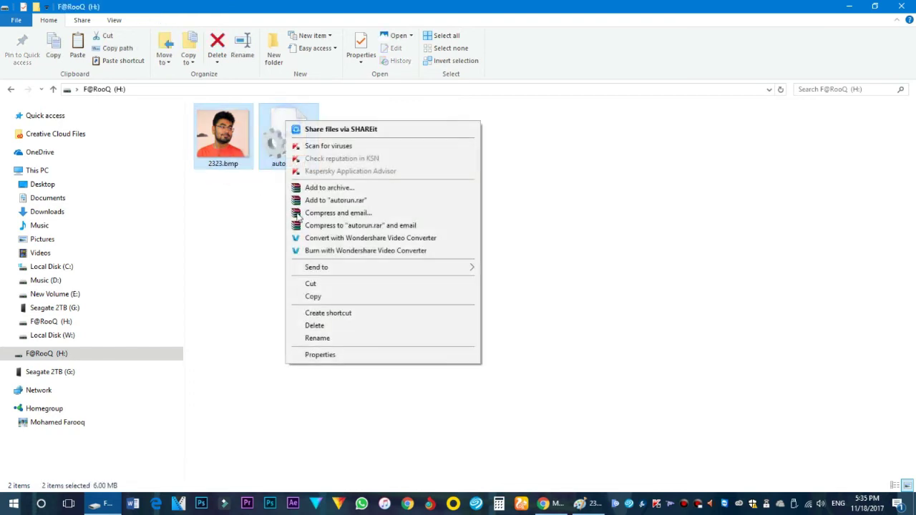
click(320, 355)
click(347, 277)
click(376, 401)
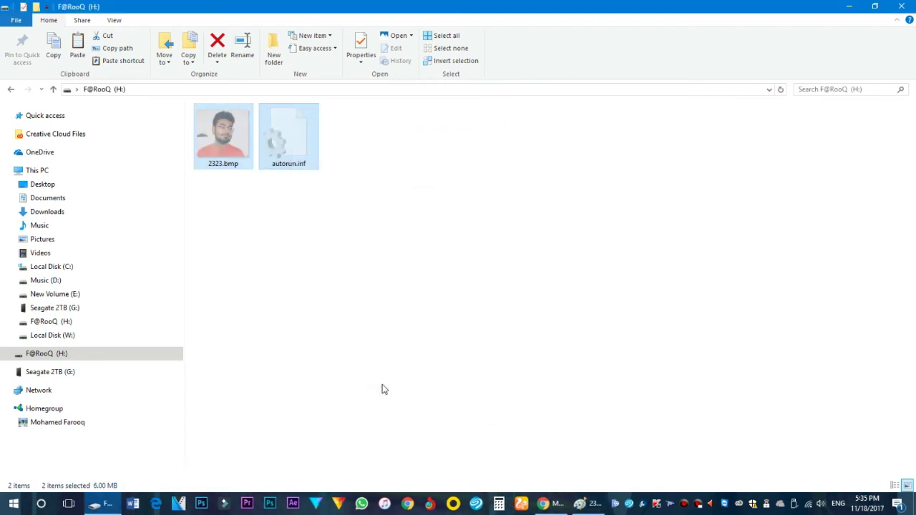
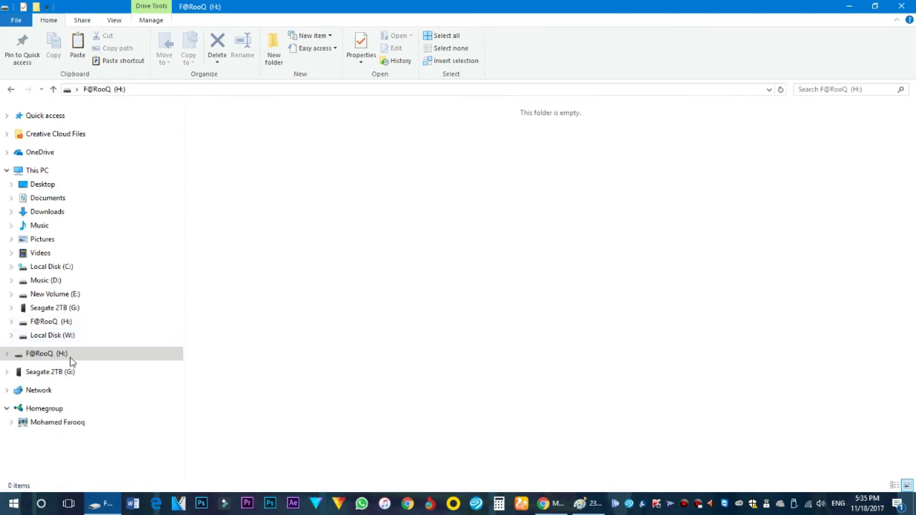
- Eject the F@RooQ (H:) drive from the navigation pane's context menu
right_click(65, 353)
click(93, 254)
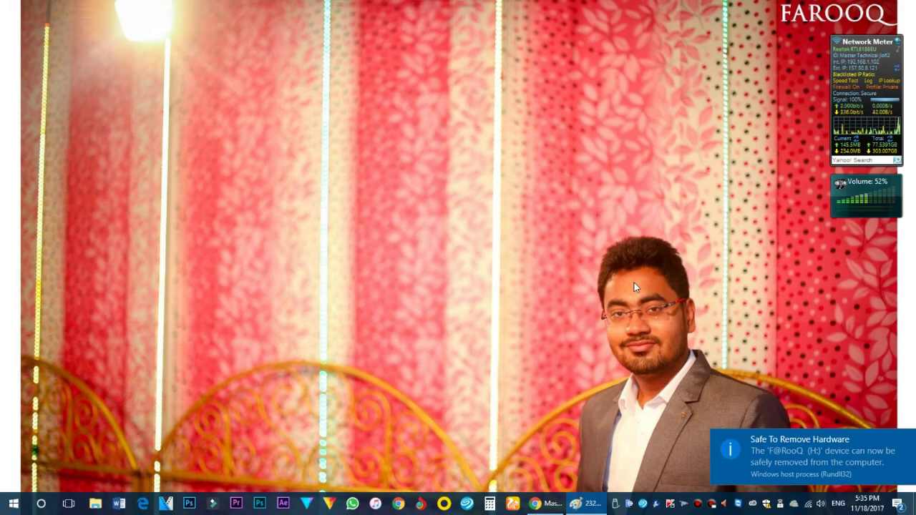
- Open a new File Explorer window, close the finished Kaspersky scan, and show This PC
key(super+e)
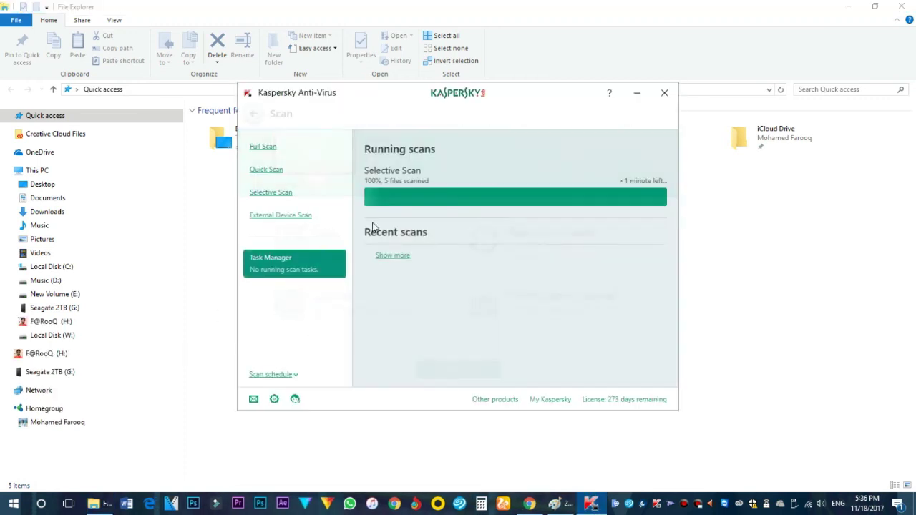
click(661, 92)
click(57, 170)
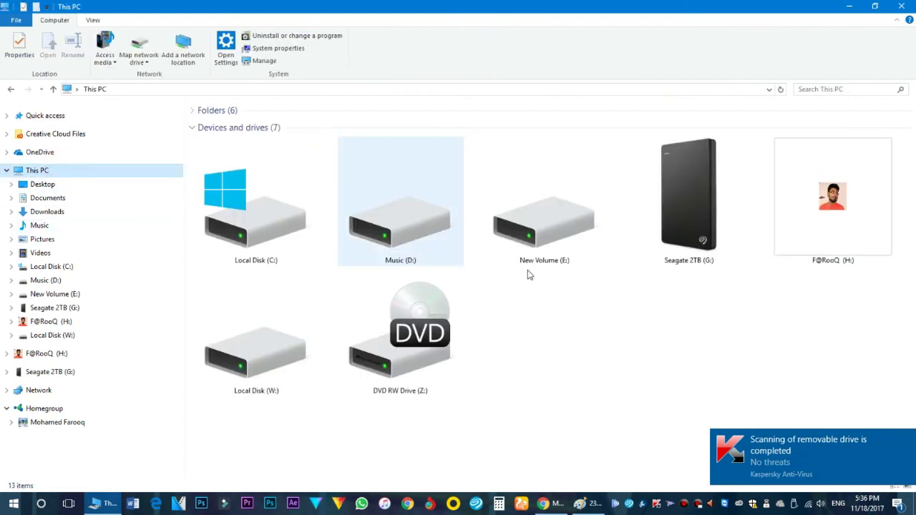
- Open the empty F@RooQ (H:) drive, return to This PC, and bring up the View submenu
double_click(796, 263)
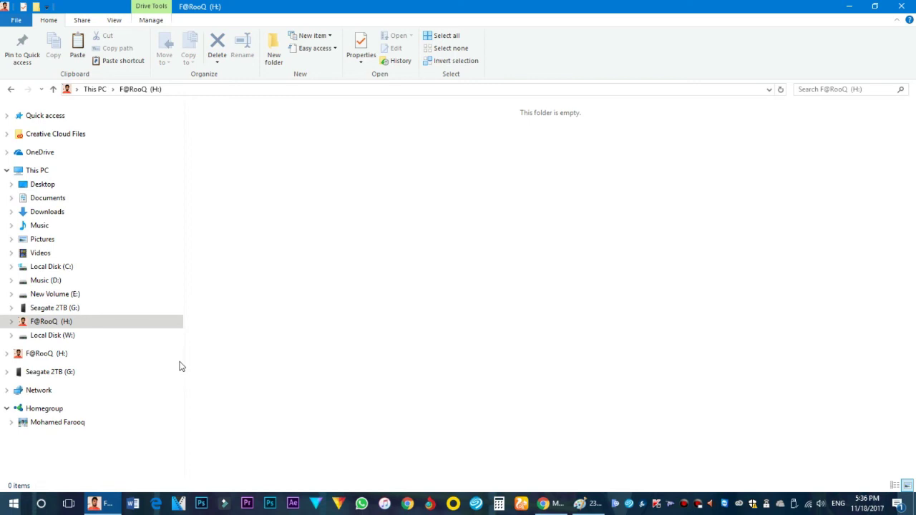
click(55, 172)
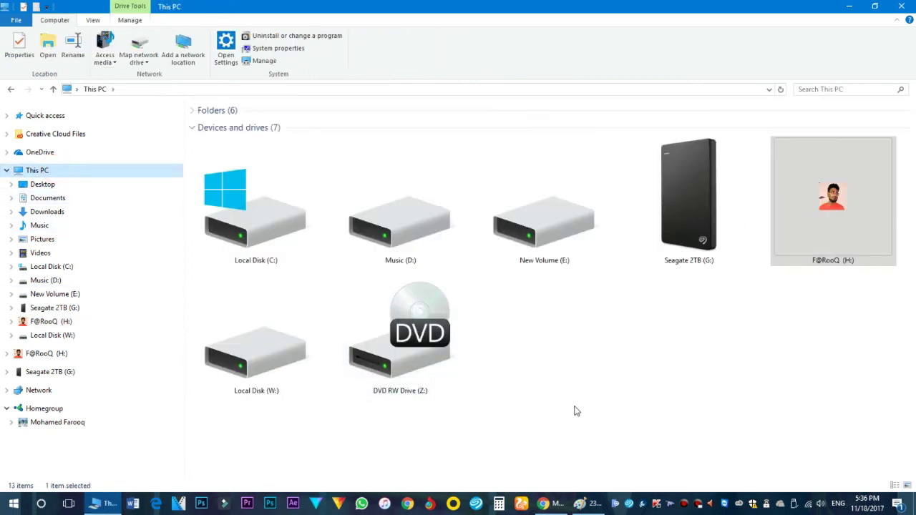
right_click(570, 387)
mouse_move(607, 262)
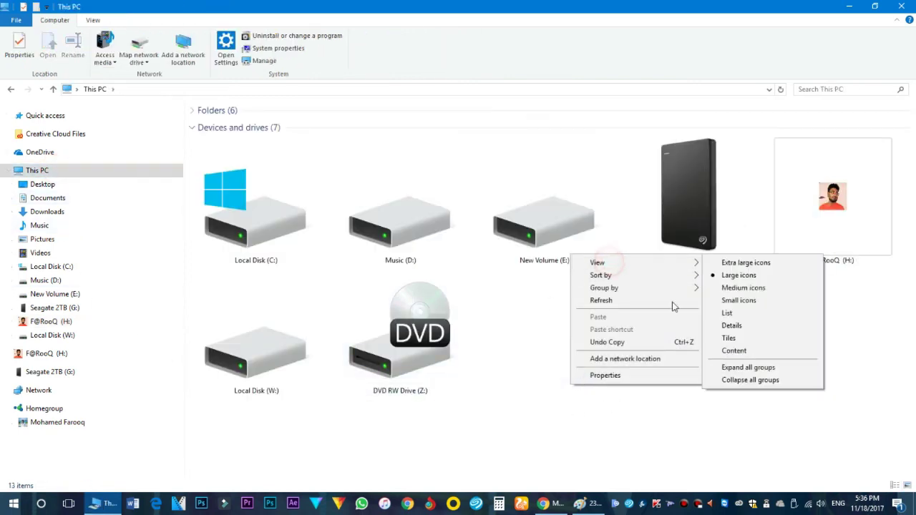